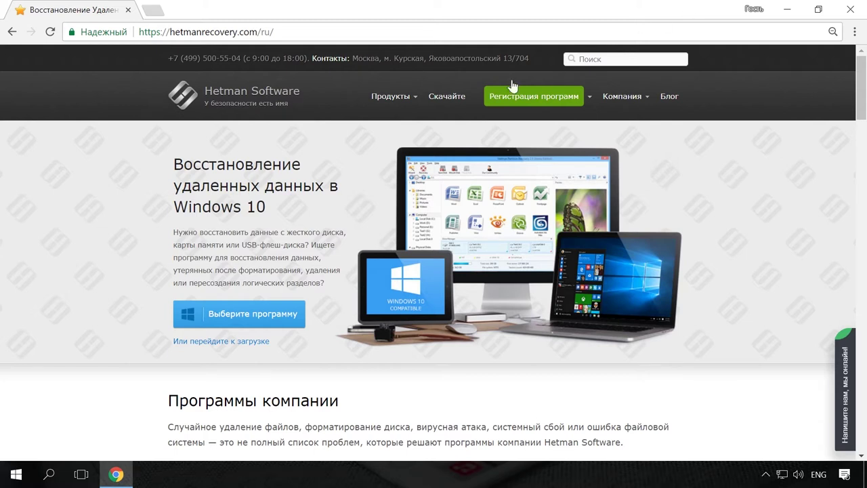
- Open the Partition Recovery™ product page from the Продукты menu and look it over
mouse_move(417, 96)
click(422, 135)
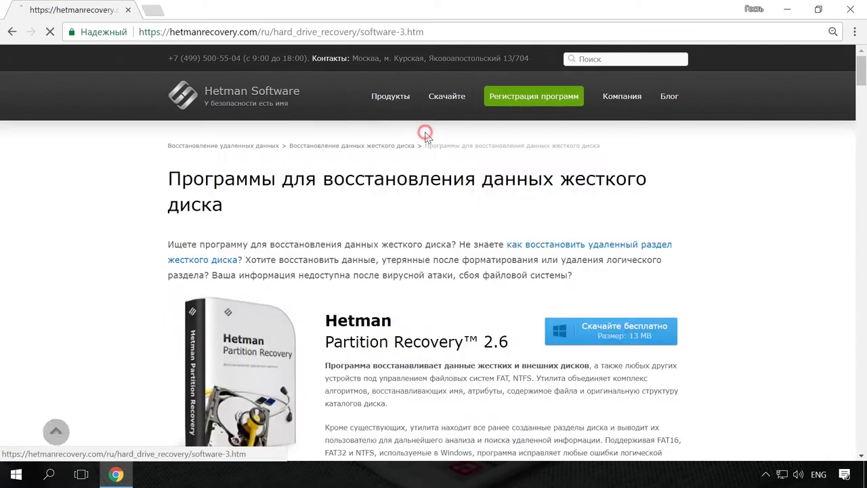
scroll(429, 155, down, 1)
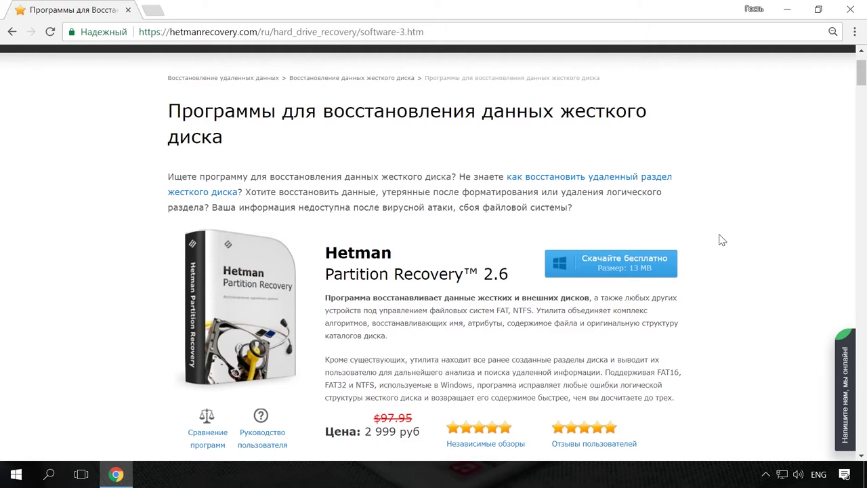
scroll(718, 223, up, 1)
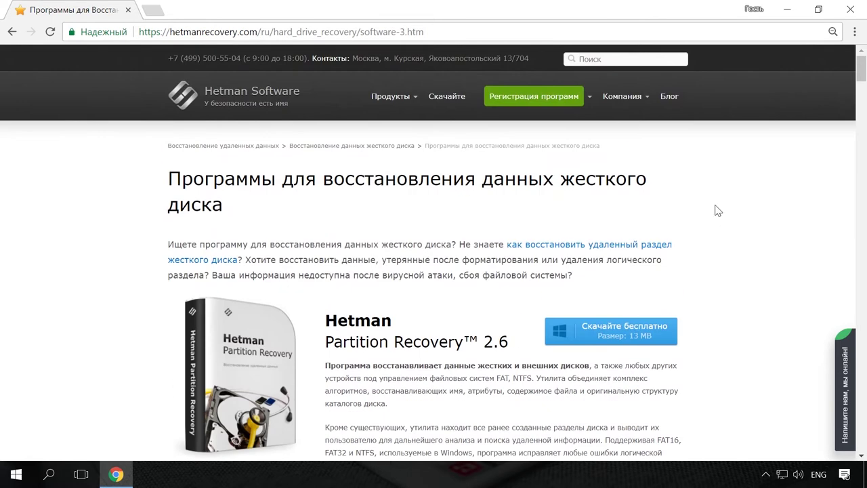
- Go to the Блог listing and open the article «Как быстро найти файлы на компьютере с Windows»
click(670, 96)
scroll(742, 162, down, 3)
scroll(743, 170, down, 1)
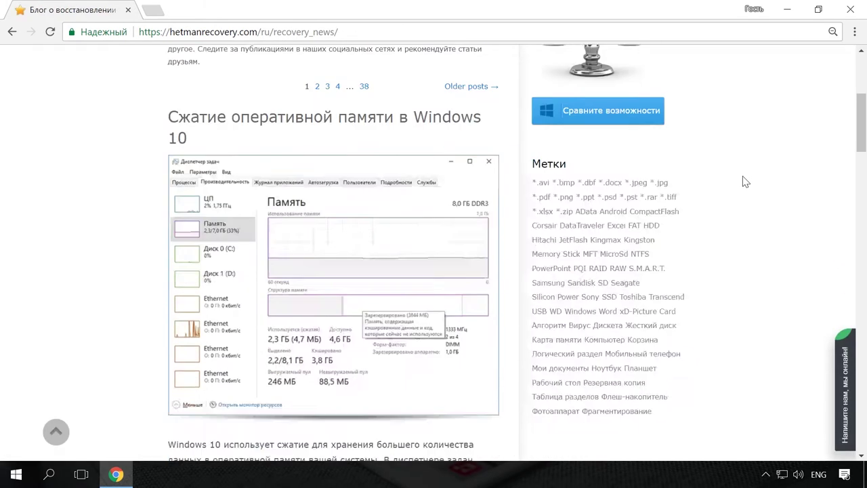
scroll(743, 173, down, 3)
scroll(745, 182, down, 4)
scroll(745, 182, down, 5)
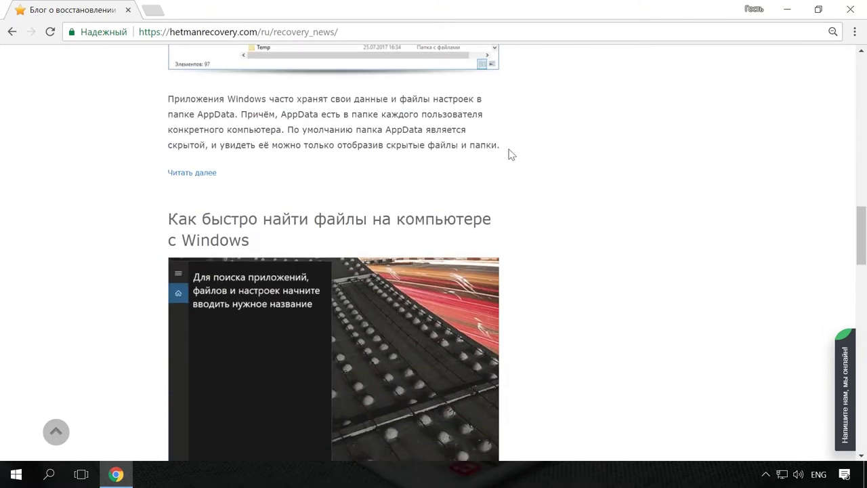
click(466, 224)
scroll(498, 224, down, 2)
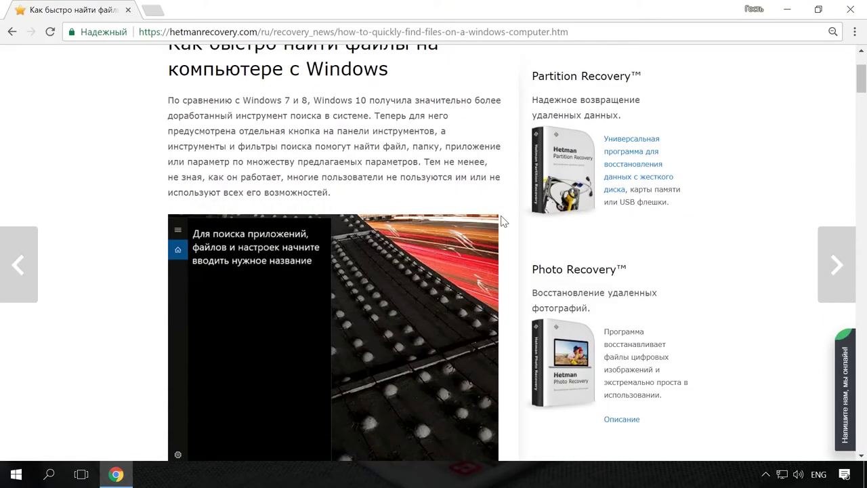
scroll(503, 219, down, 4)
scroll(503, 217, up, 6)
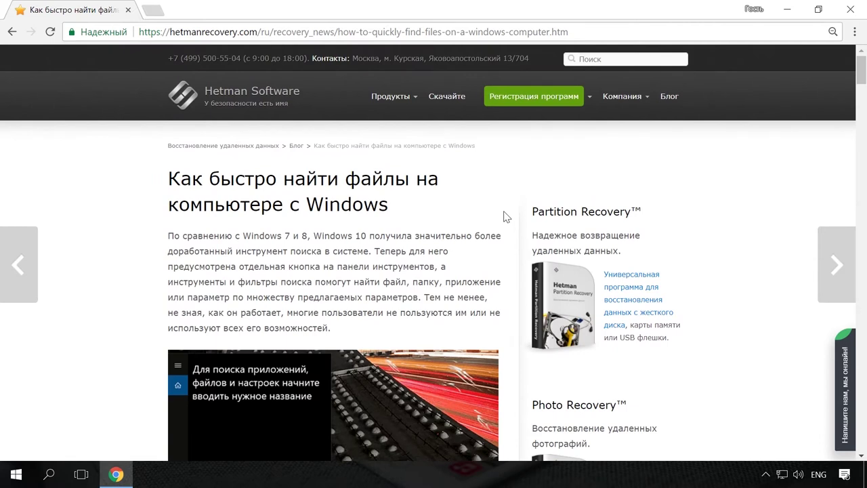
- Return to Excel and edit G4's formula =ПОИСКПОЗ(E4;$B$4:$B$15;0) on Лист2
click(840, 379)
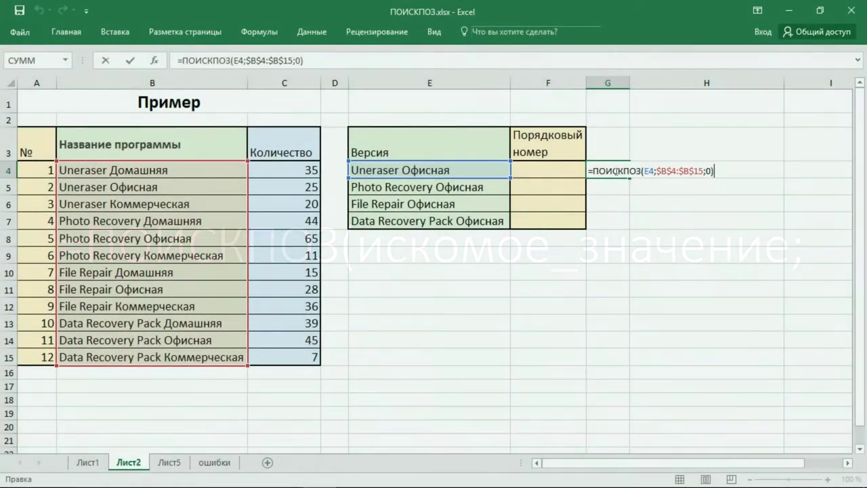
click(649, 171)
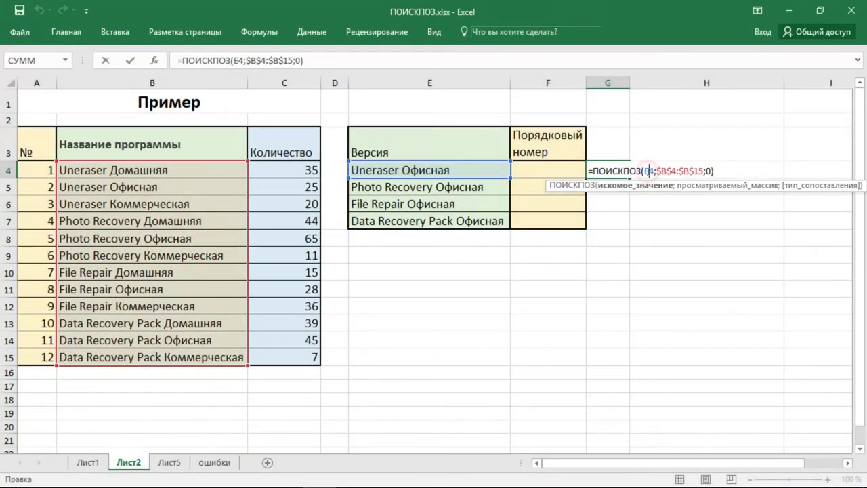
click(635, 187)
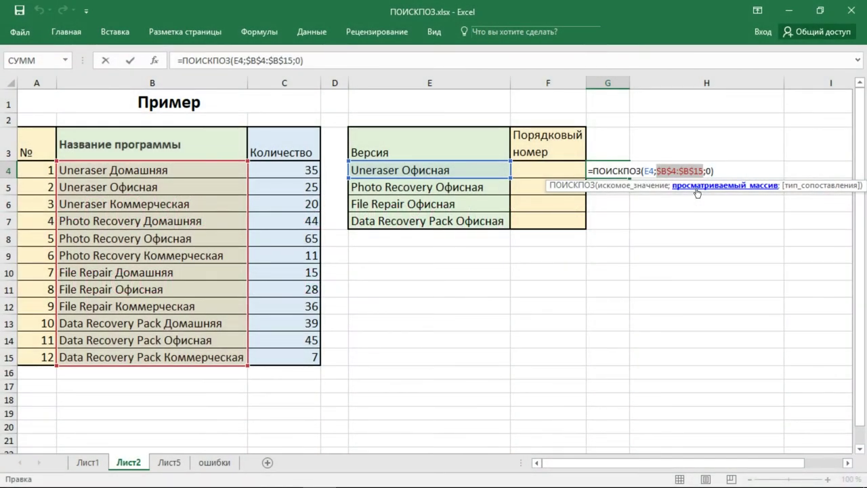
click(815, 189)
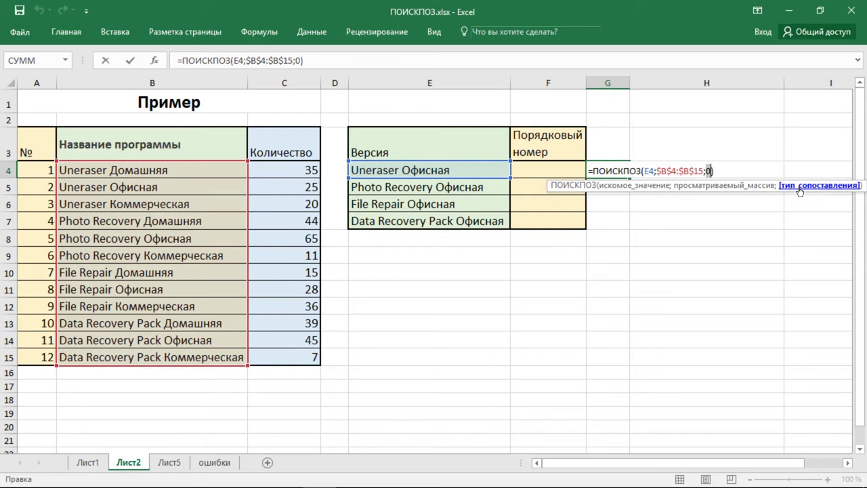
- Preview G4's match-type options, then keep type 0 so it returns 2 for Uneraser Офисная
text(1)
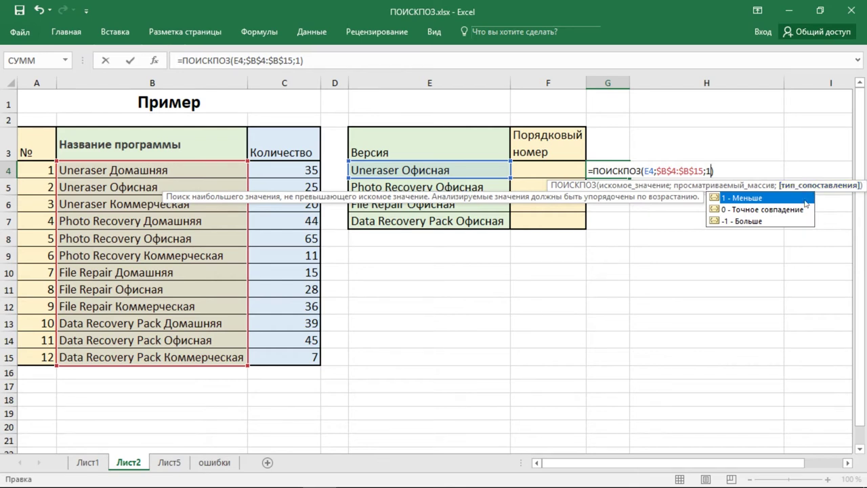
click(761, 224)
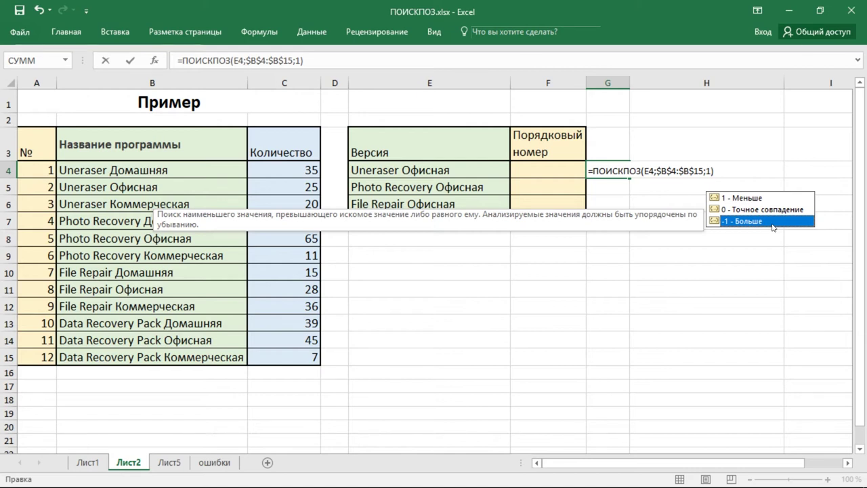
key(BackSpace)
text(0)
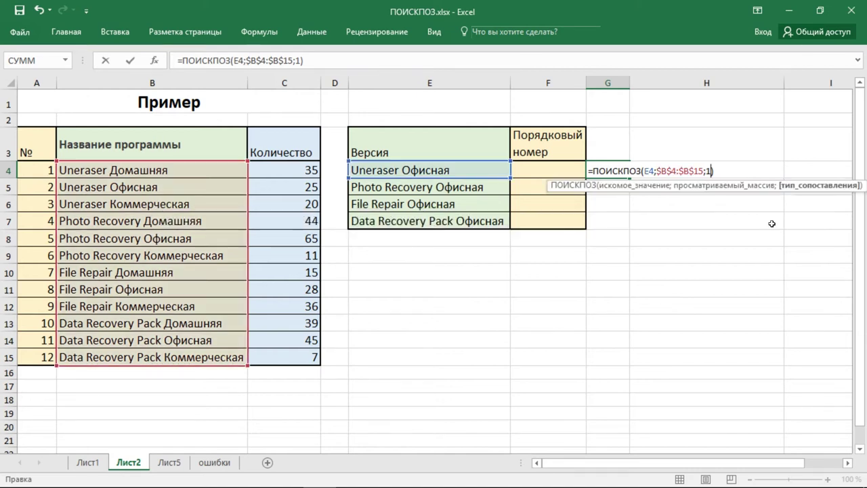
key(Return)
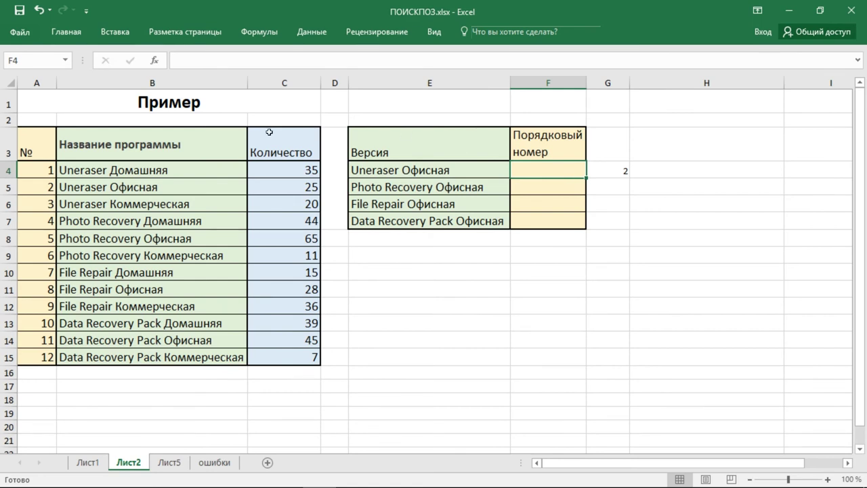
- Highlight the program table, then begin =ПОИСКПОЗ(E4; in cell F4
drag(27, 143, 289, 358)
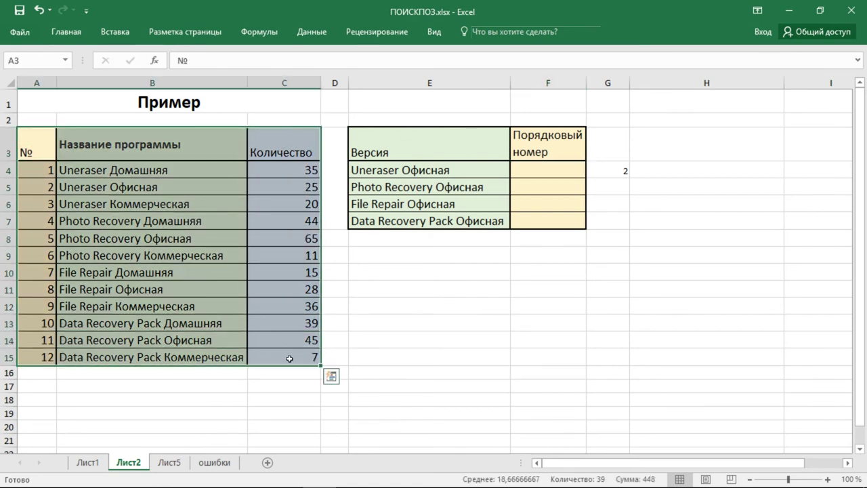
click(210, 141)
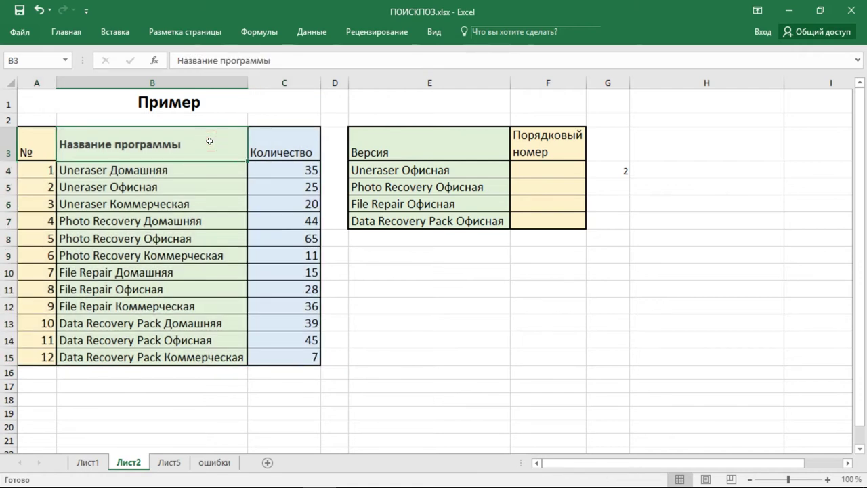
click(41, 143)
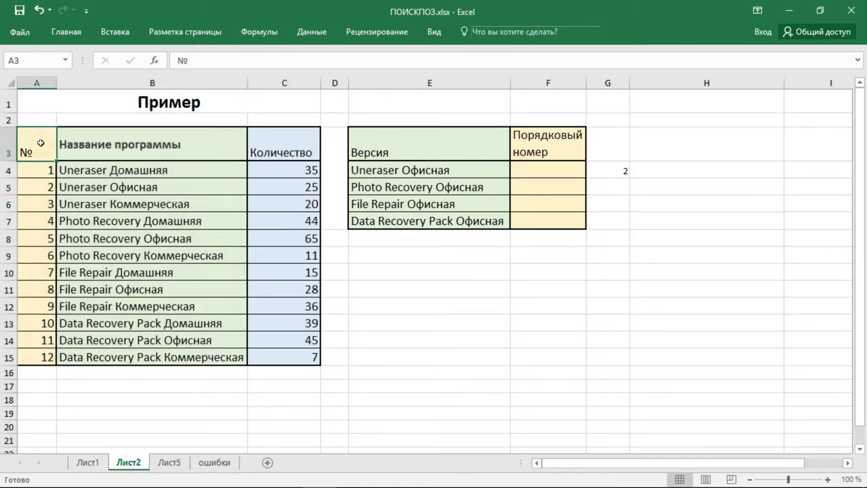
click(550, 172)
text(=)
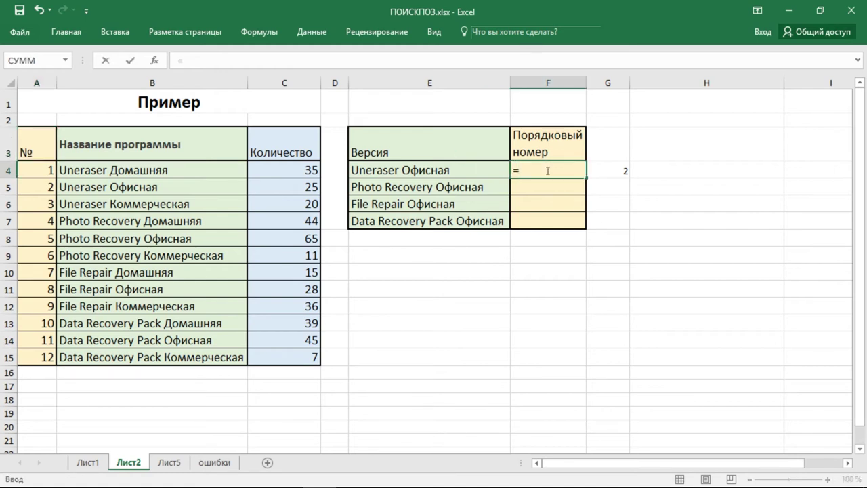
text(по)
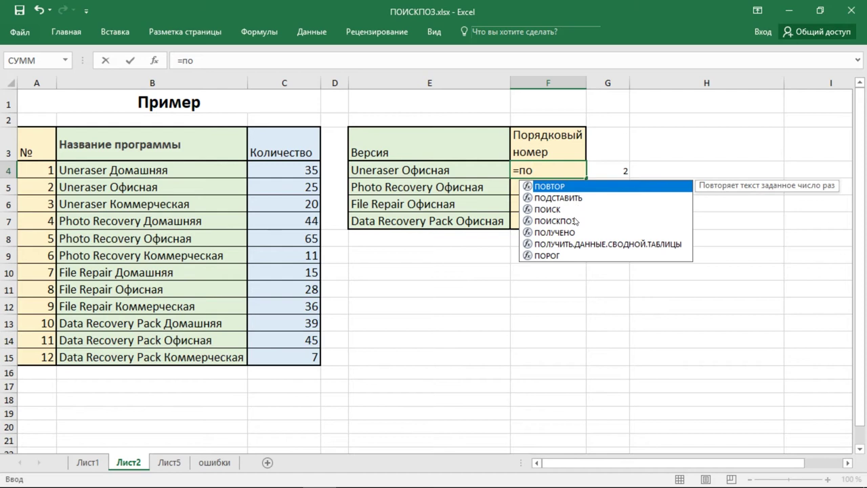
double_click(576, 221)
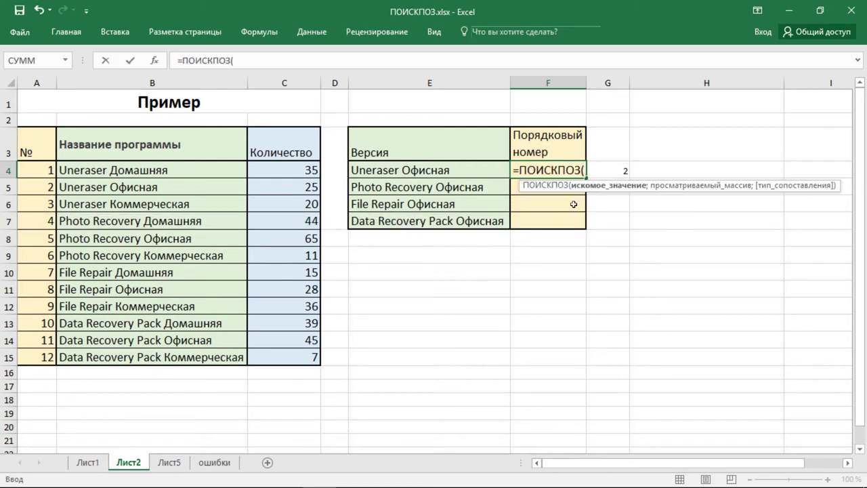
click(467, 172)
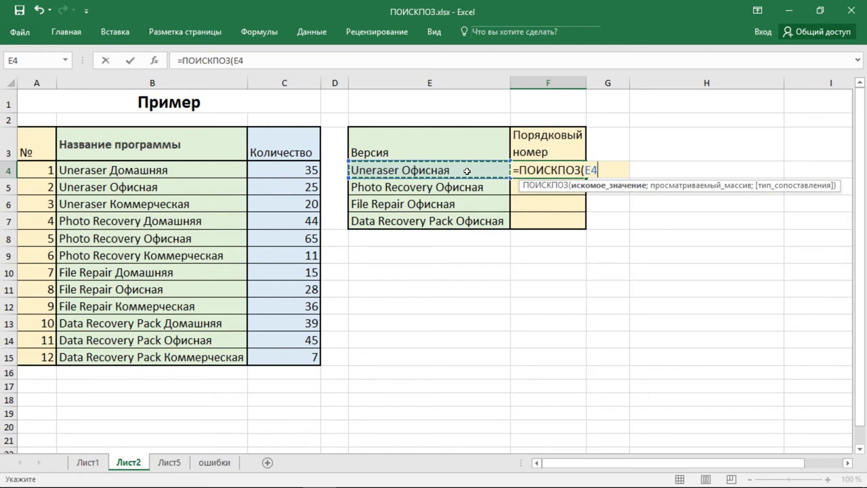
text(;)
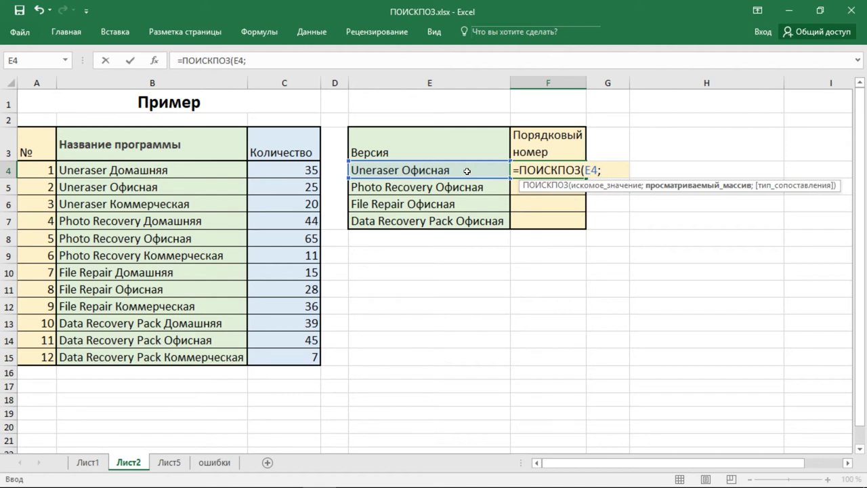
- Complete =ПОИСКПОЗ(E4;$B$4:$B$15;0) in F4 and fill it down to F7
drag(207, 170, 236, 357)
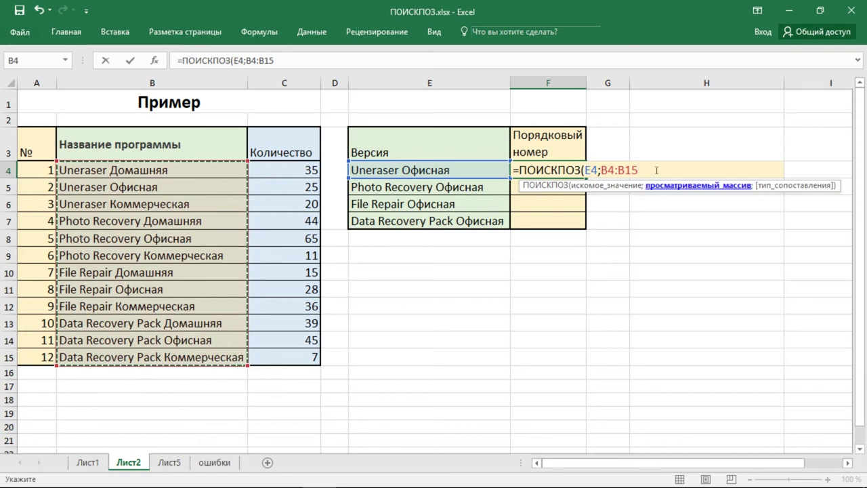
drag(656, 170, 601, 170)
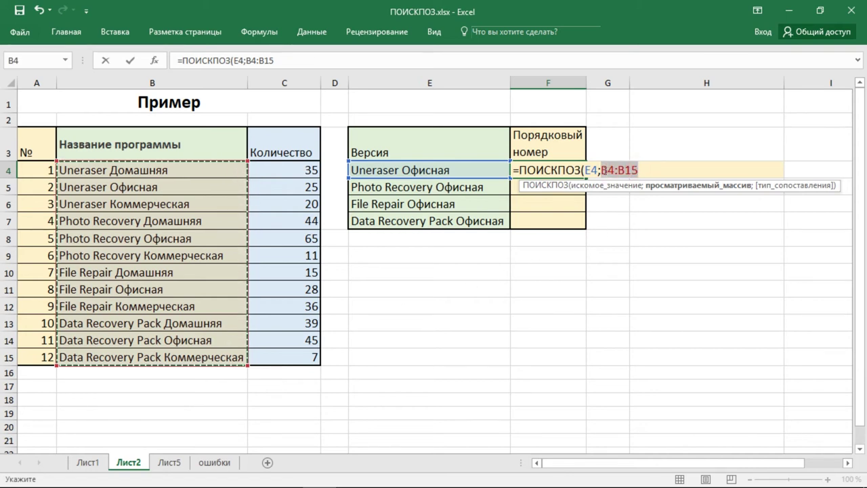
key(F4)
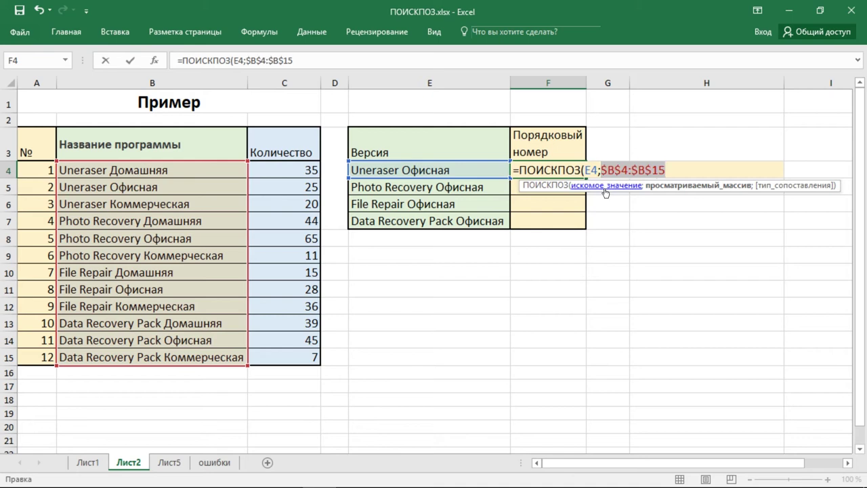
click(669, 169)
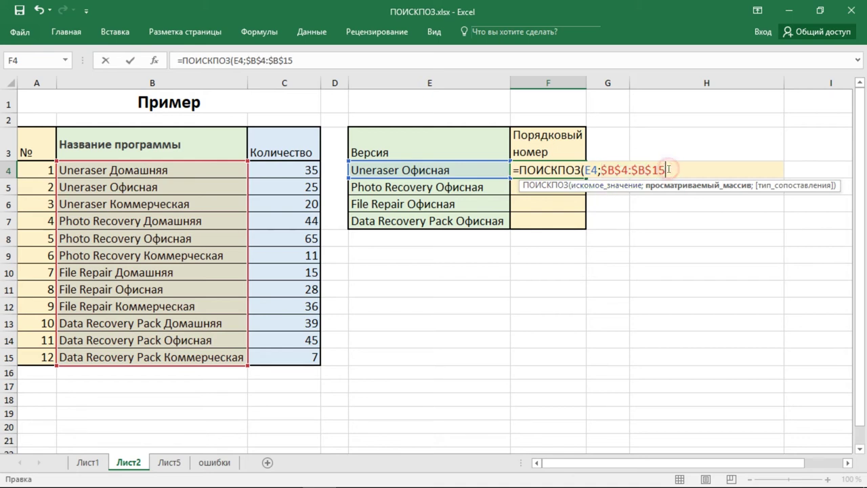
text(;)
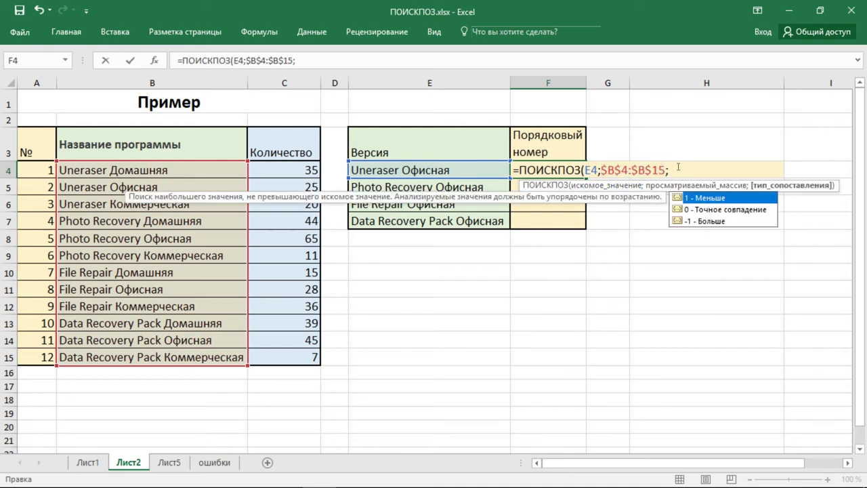
text(0)
key(Return)
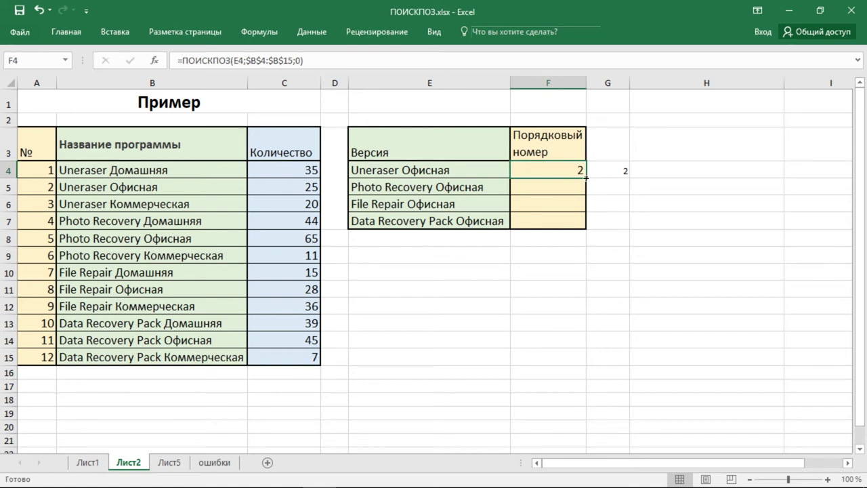
drag(586, 177, 586, 229)
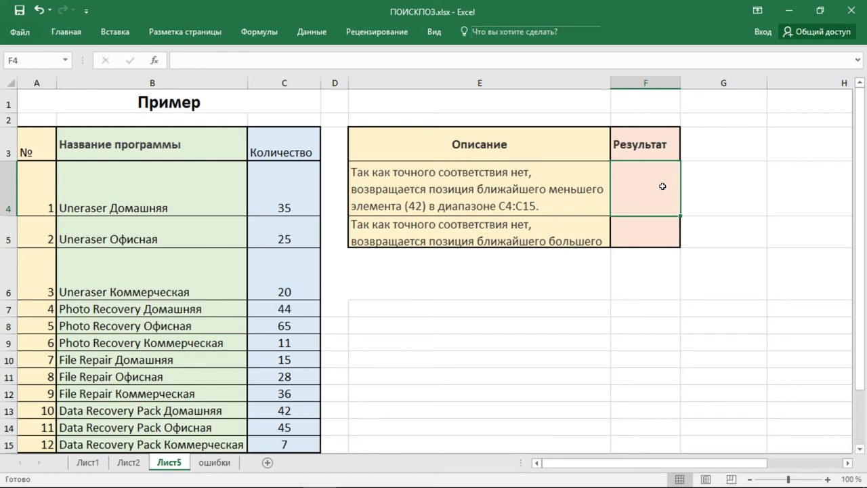
- Enter =ПОИСКПОЗ(43;C4:C15;1) in F4, returning 10 for the nearest smaller value 42
text(=по)
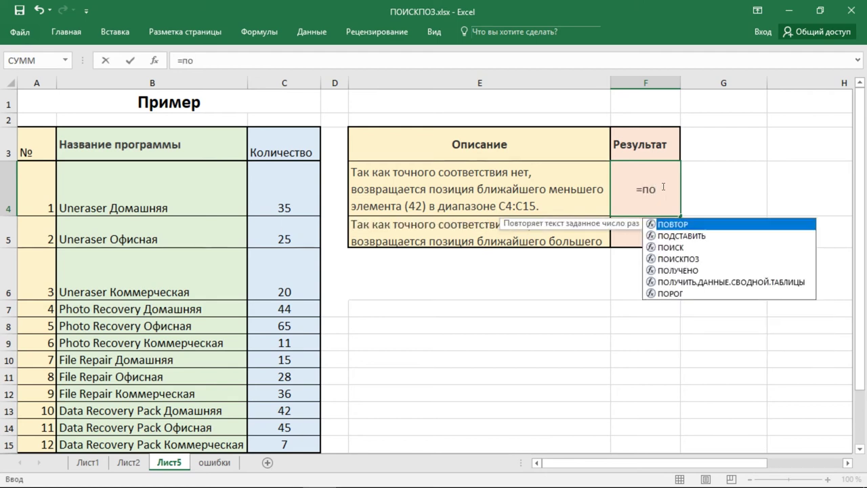
text(ис)
double_click(685, 236)
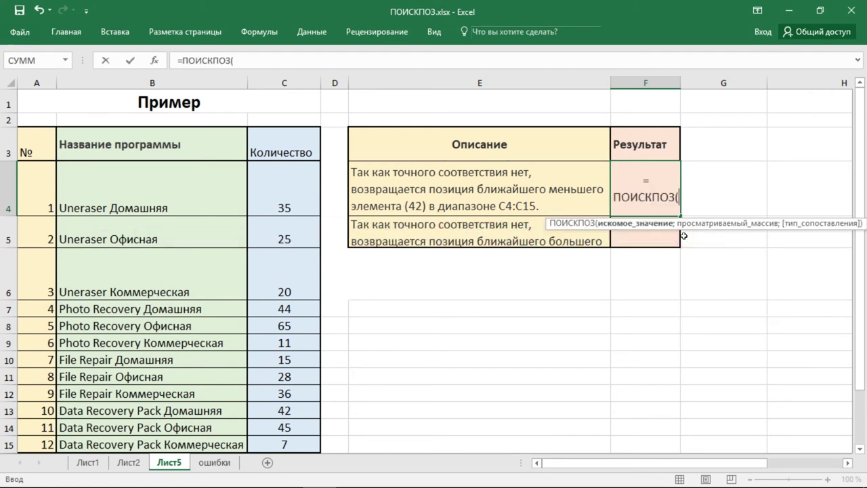
text(43;)
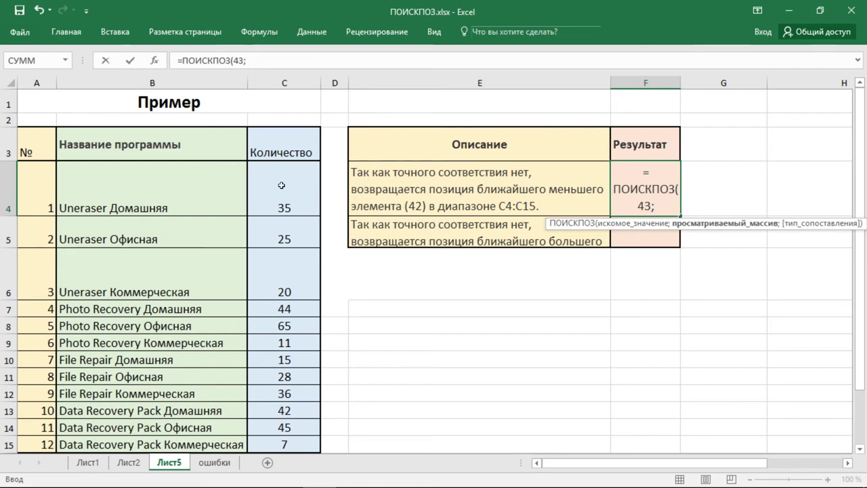
drag(280, 178, 298, 442)
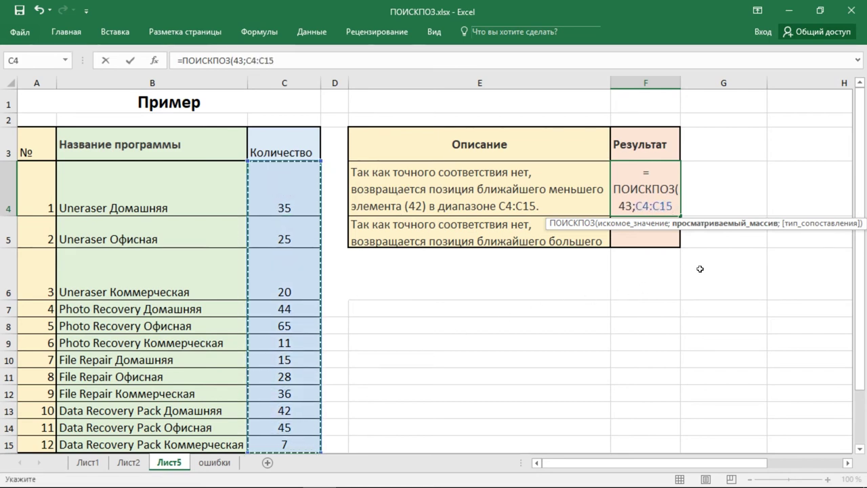
text(;)
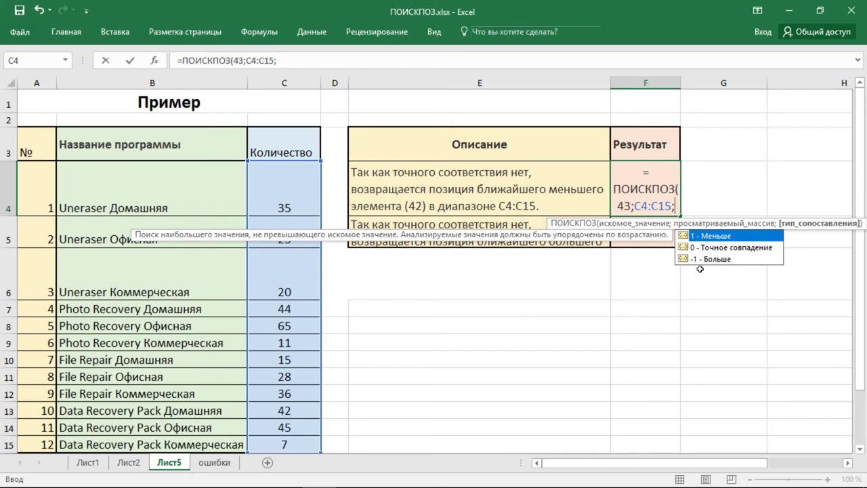
text(1)
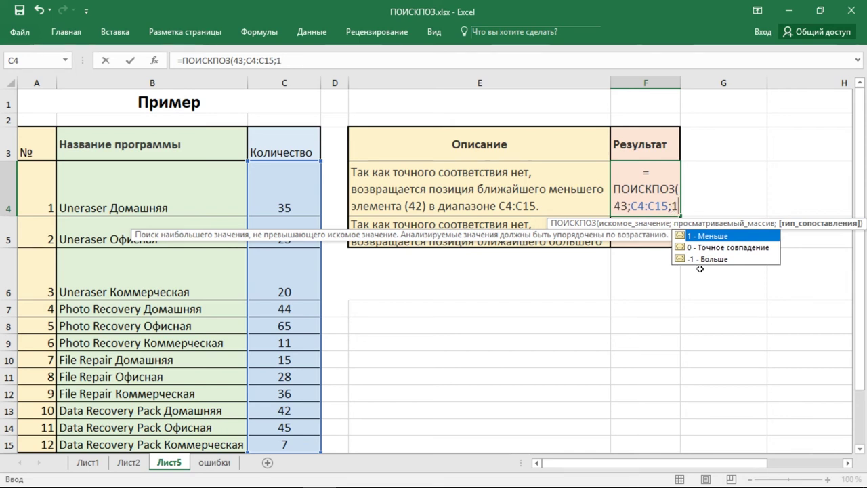
key(Return)
click(668, 197)
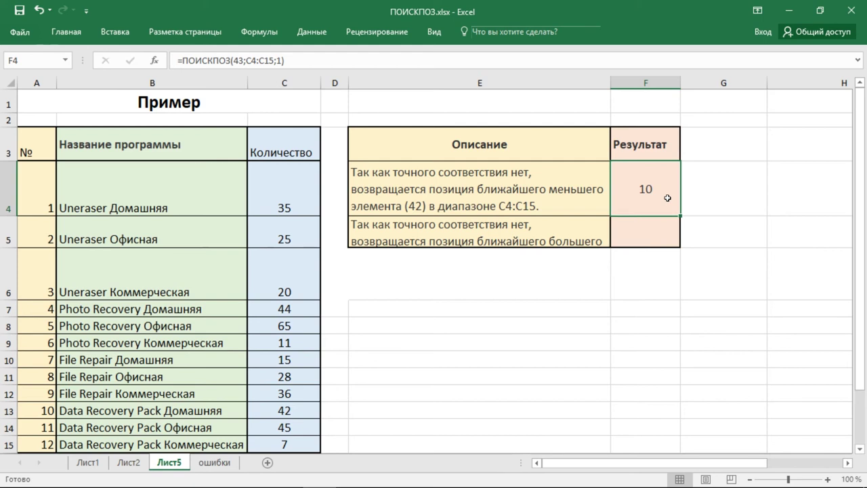
click(301, 413)
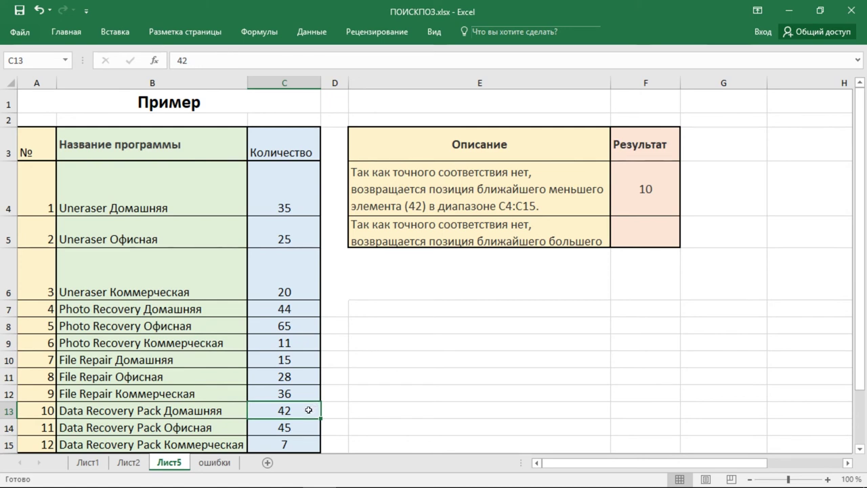
- Enter =ПОИСКПОЗ(21;C4:C15;-1) in F5, returning 2 for the nearest larger value 25
click(641, 234)
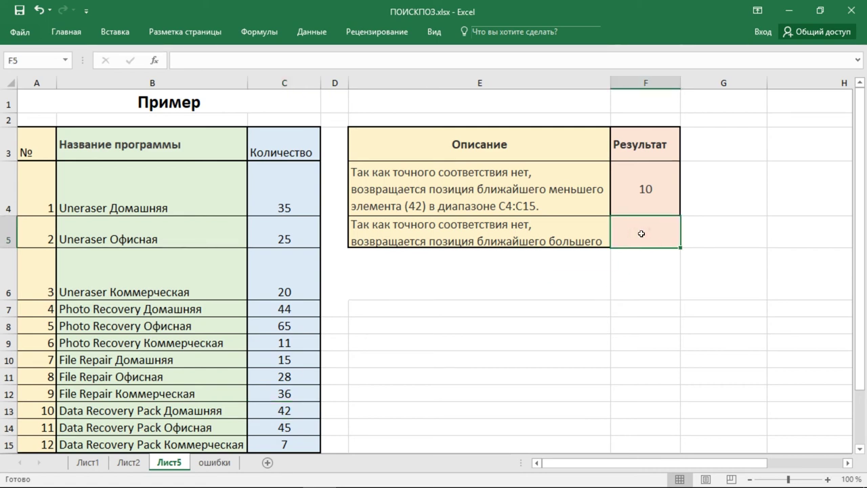
double_click(641, 234)
text(=по)
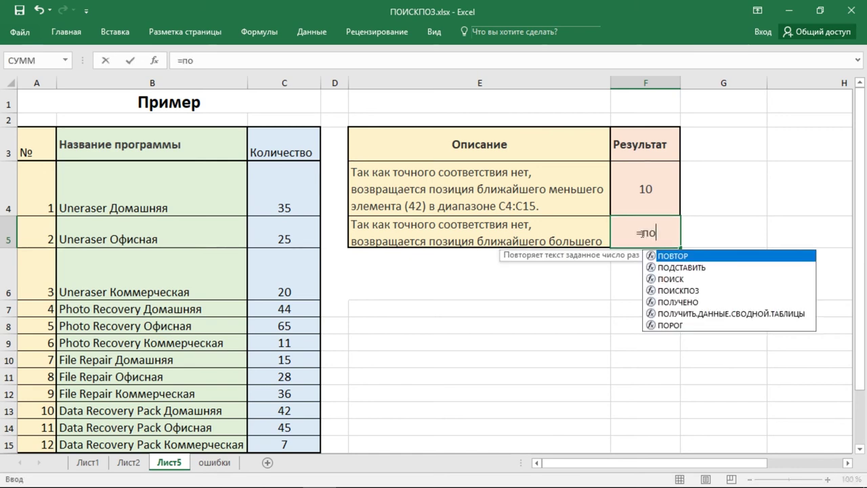
text(ис)
double_click(681, 267)
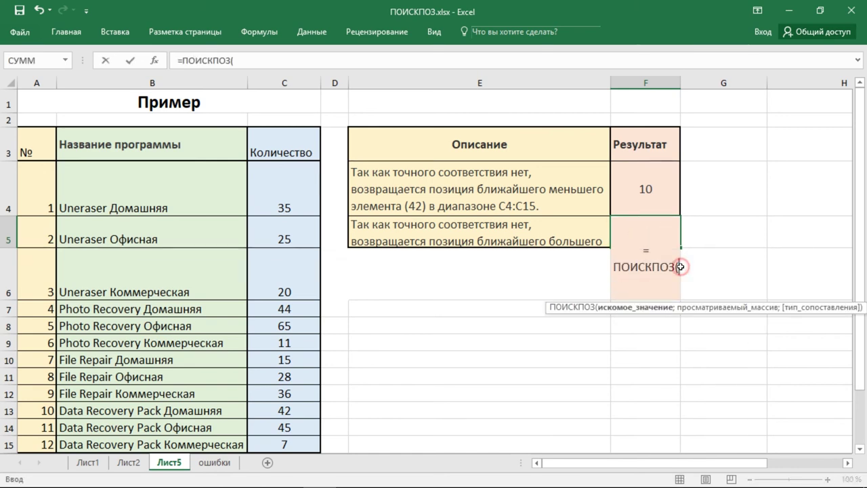
text(21)
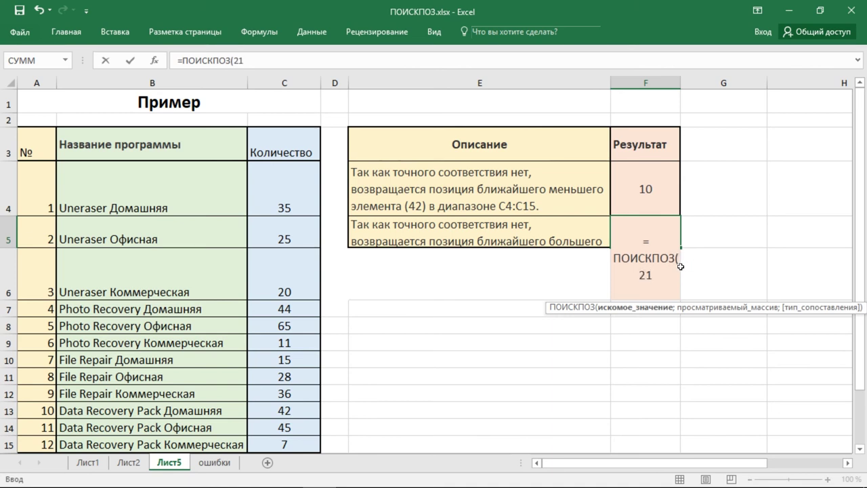
text(;)
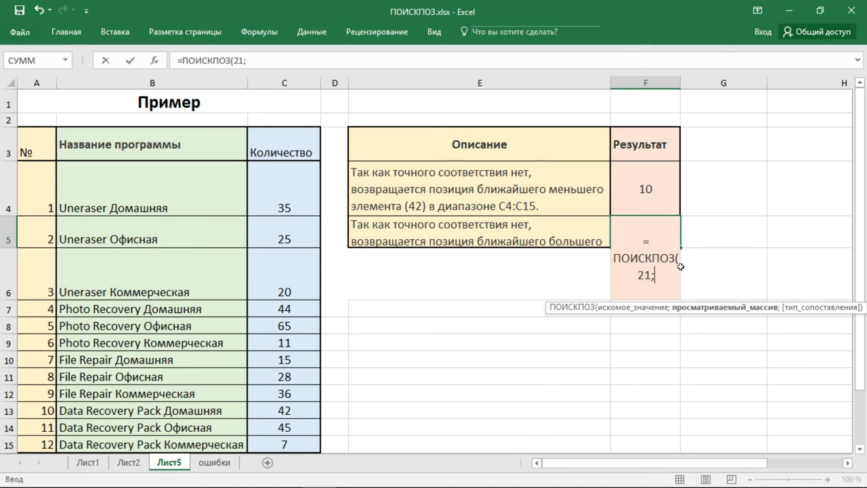
drag(289, 196, 289, 444)
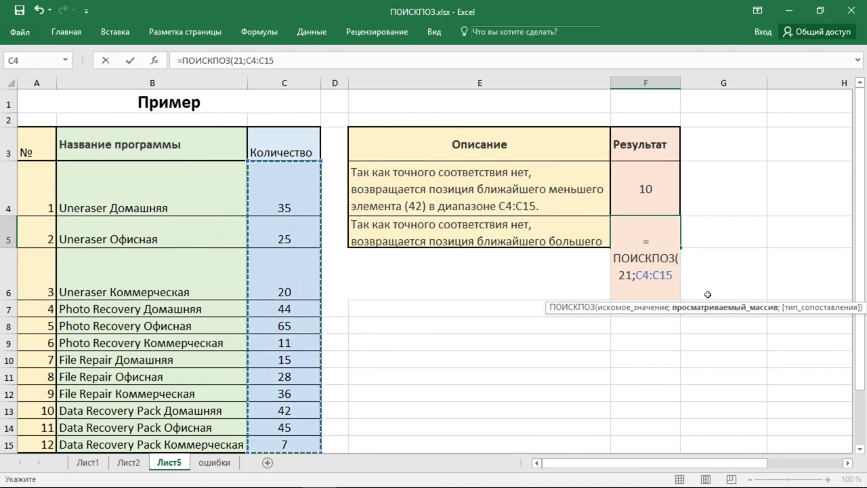
text(;)
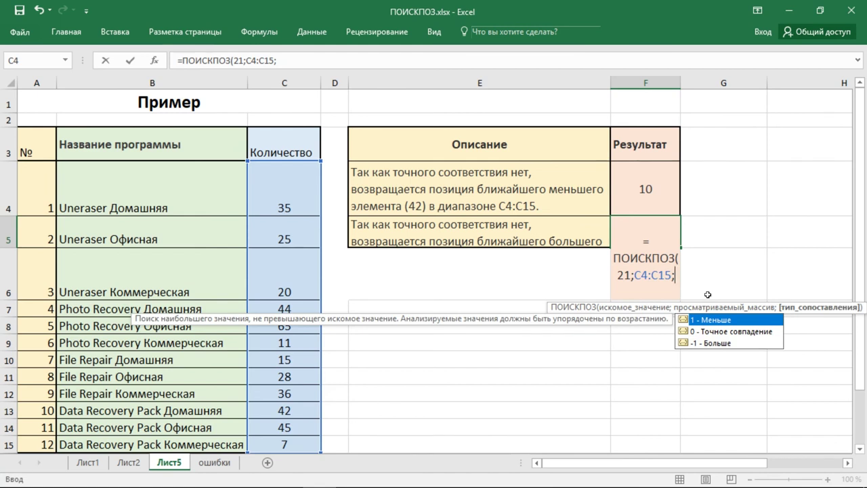
text(-1)
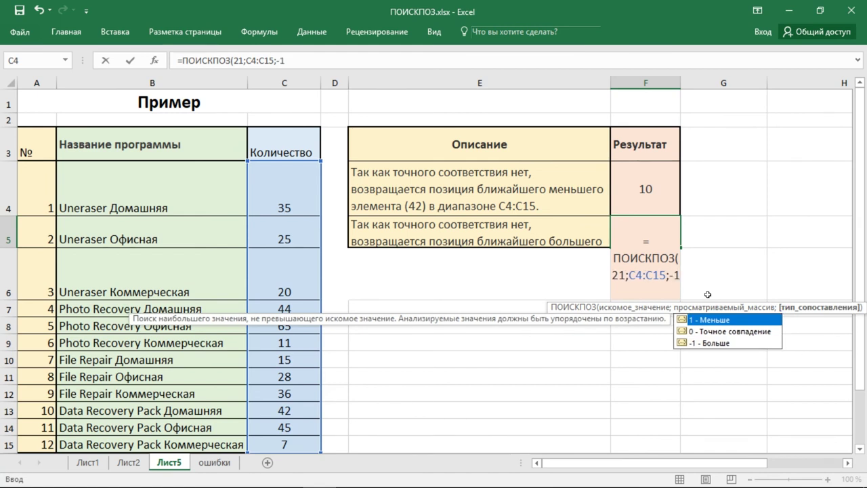
key(Return)
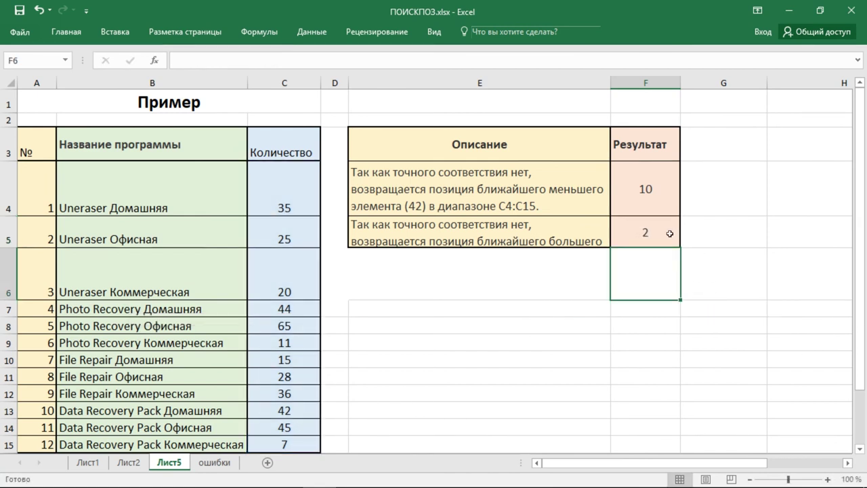
click(669, 233)
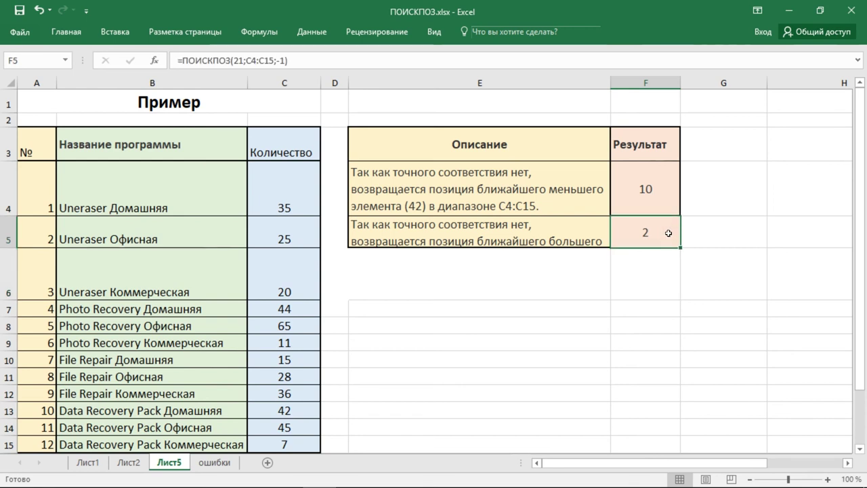
click(303, 232)
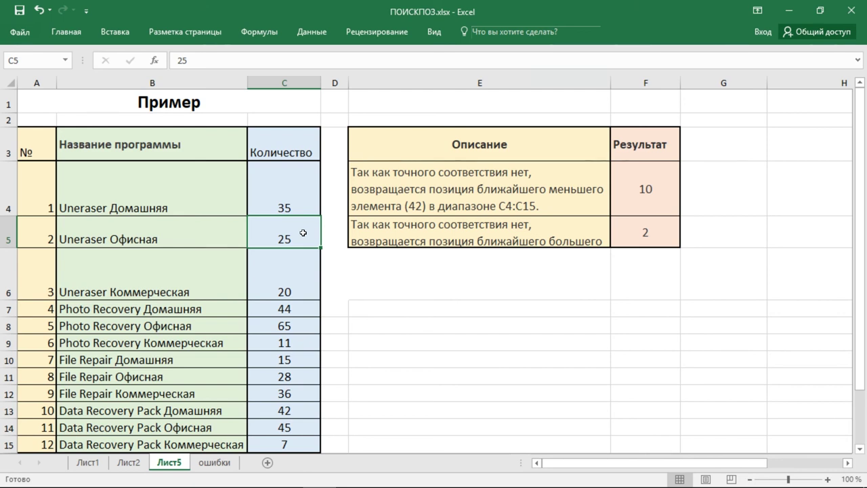
- Fix F4's #Н/Д error by changing its match type from 0 to 1, giving 10
click(677, 236)
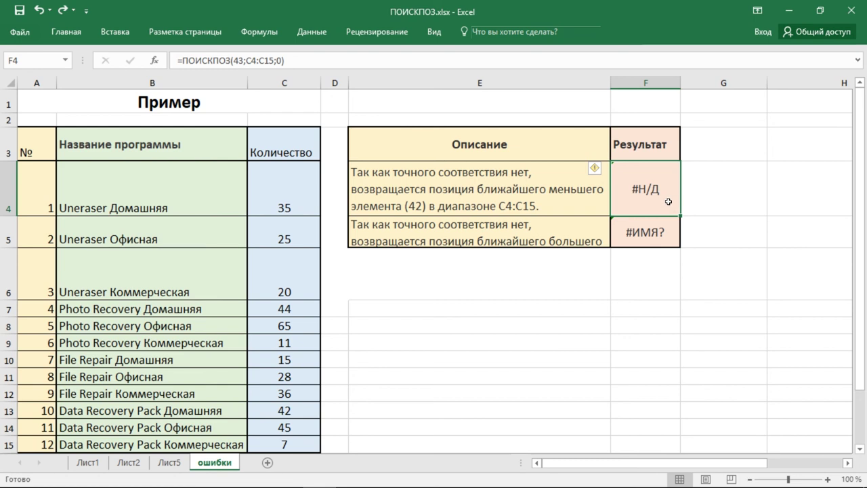
double_click(278, 61)
text(1)
key(Return)
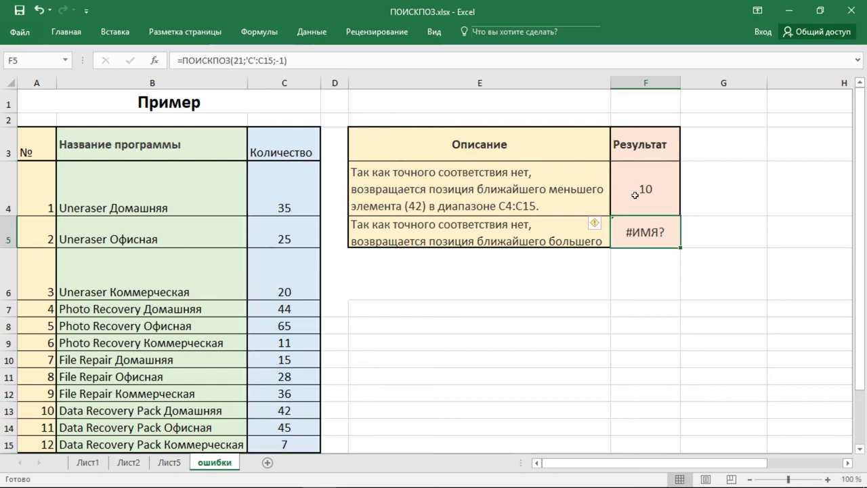
click(637, 195)
- Replace 'C':C15 with C3:C15 in F5's formula, so it returns 3 instead of #ИМЯ?
click(676, 243)
drag(274, 60, 248, 60)
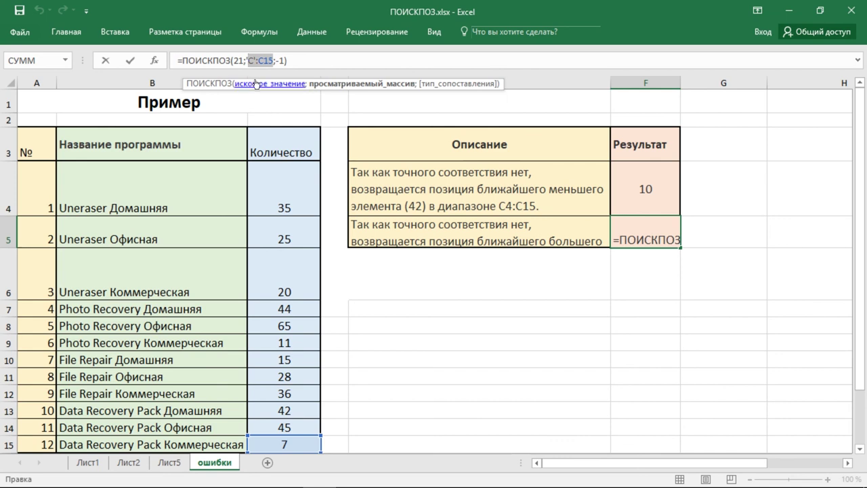
key(BackSpace)
drag(290, 141, 290, 443)
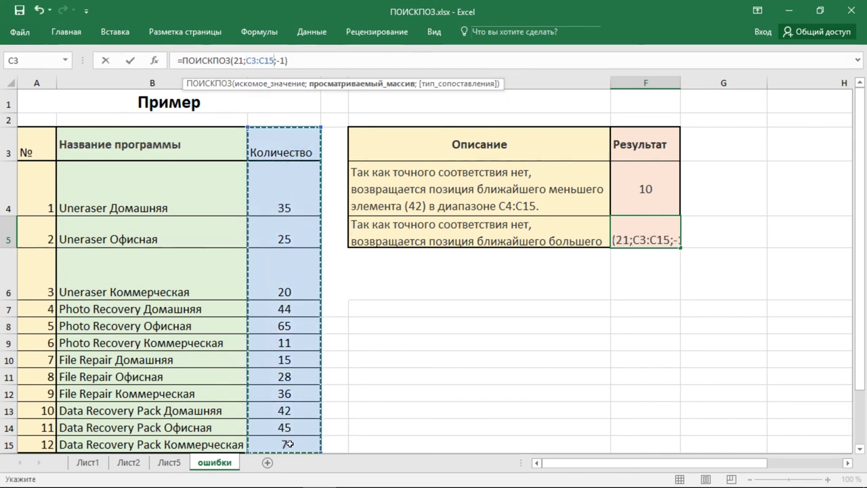
key(Return)
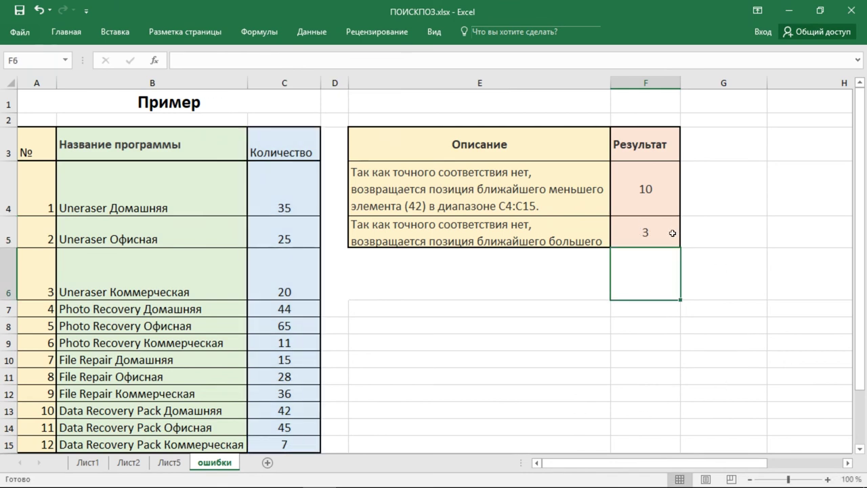
click(673, 233)
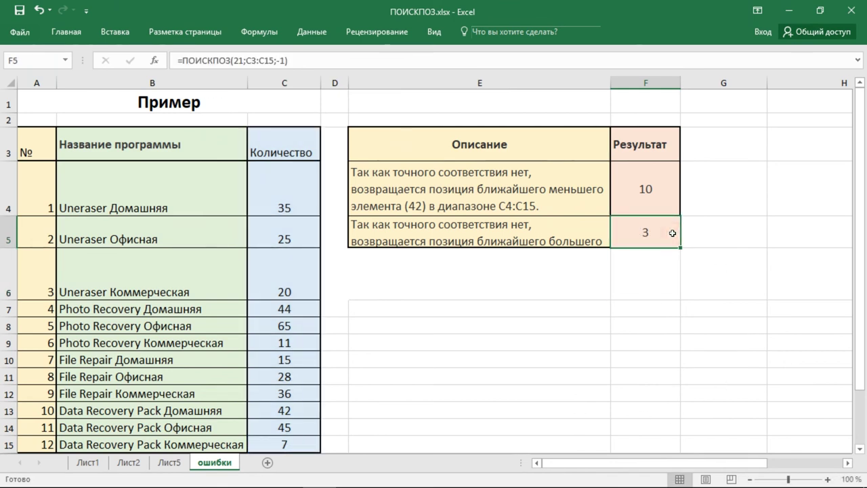